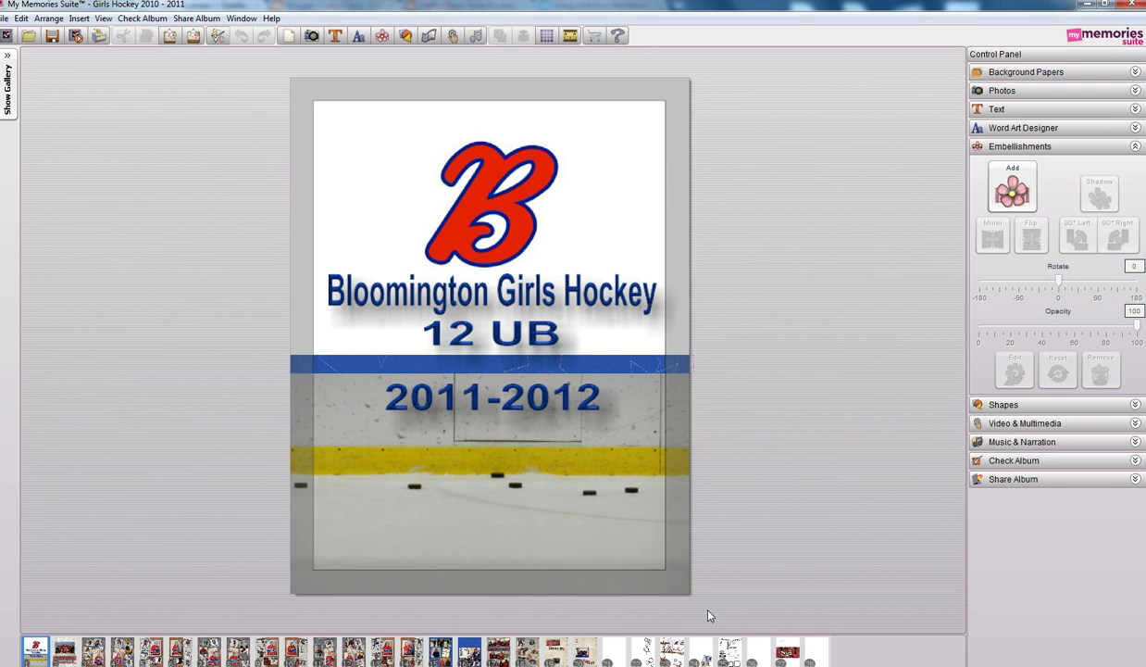
Add a square/rectangle shape to the blank album page
click(768, 653)
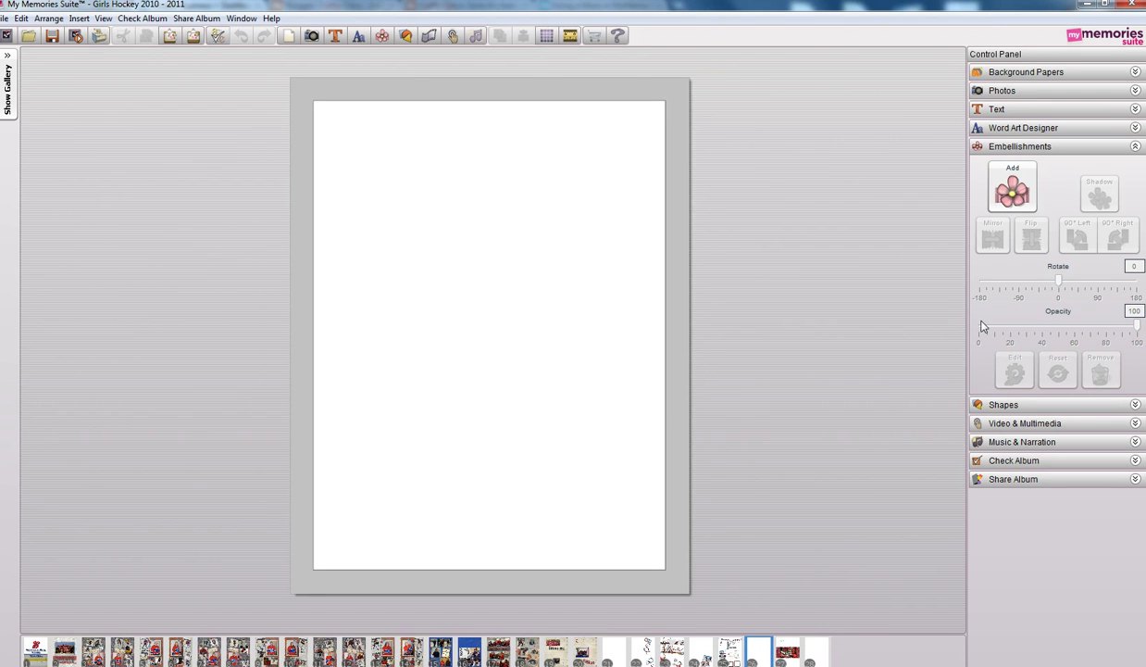
click(977, 409)
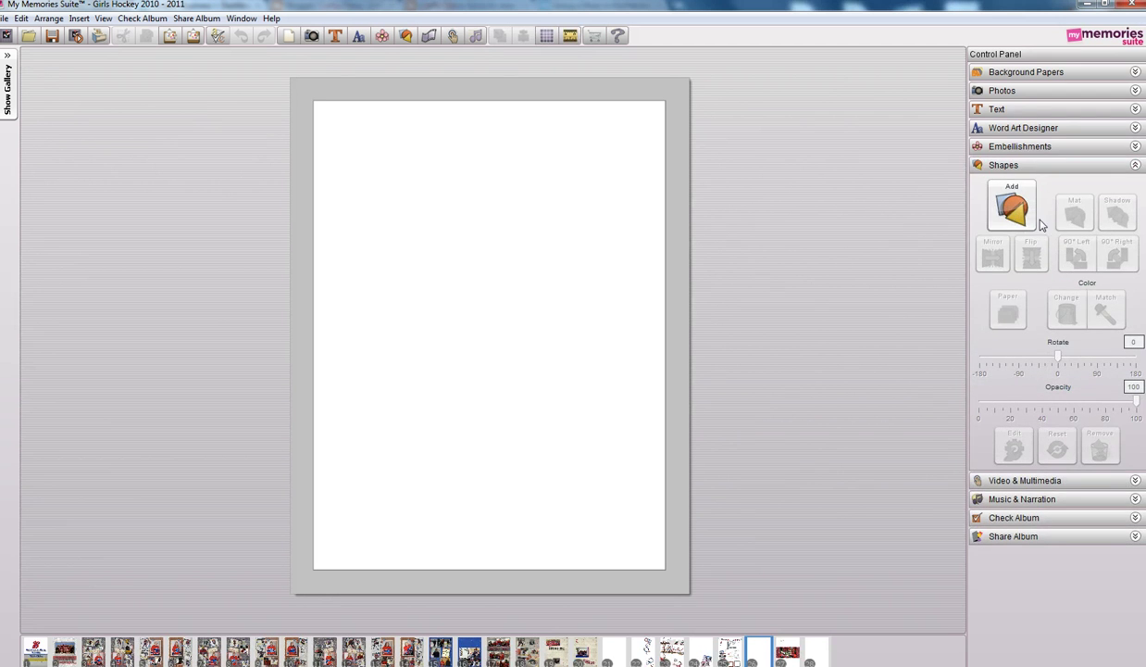
click(1015, 219)
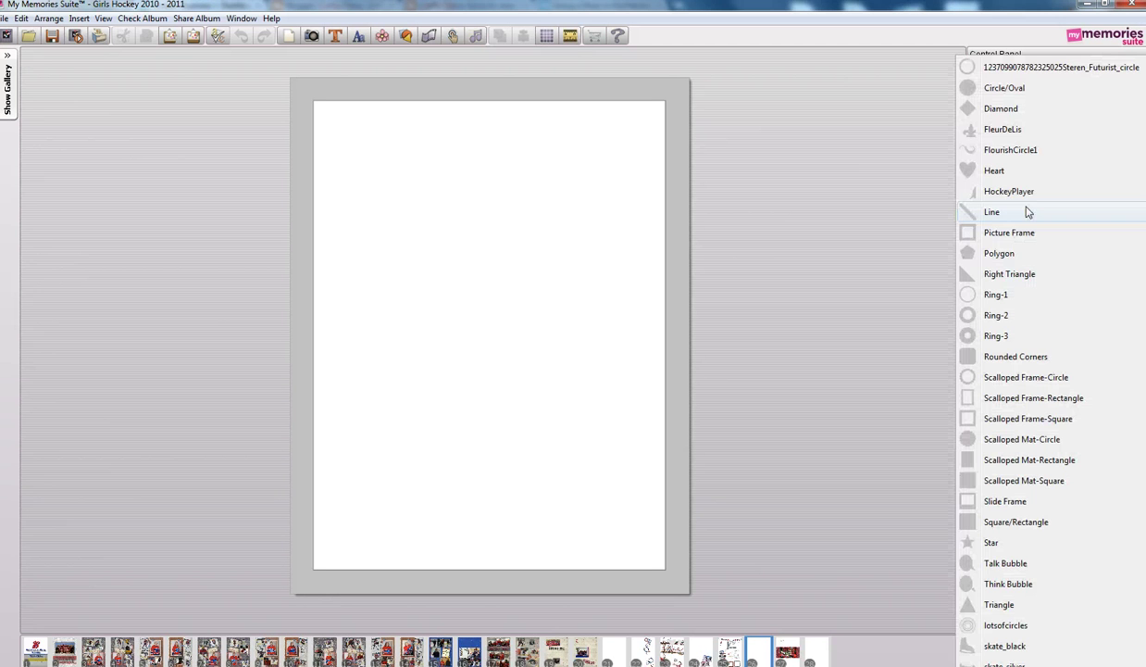
click(972, 523)
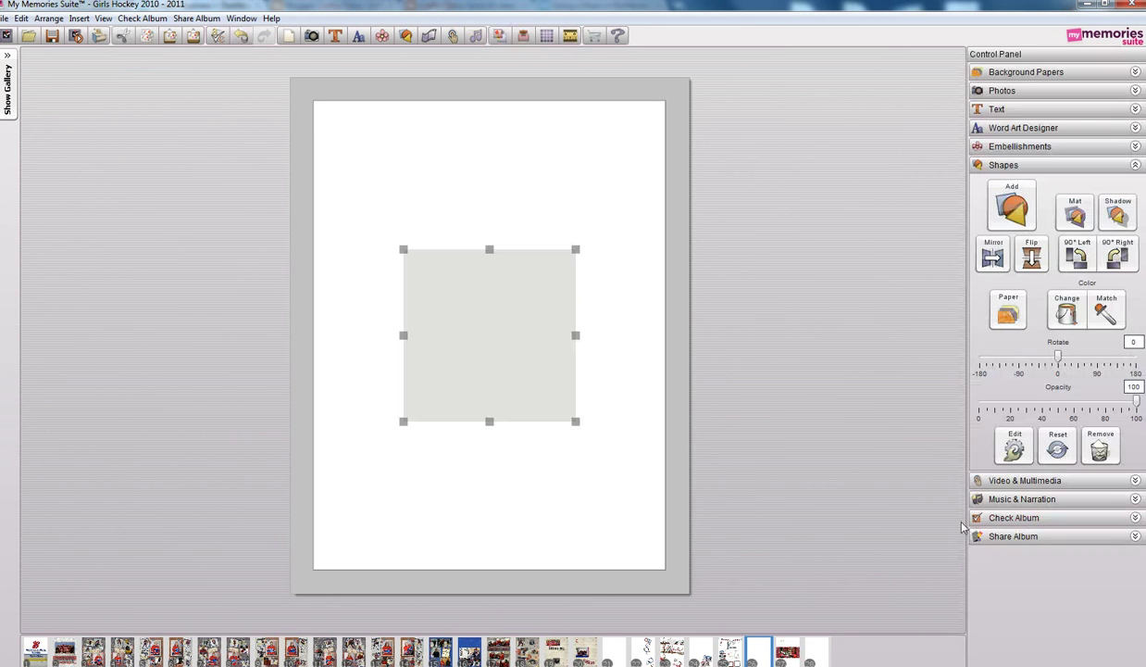
Stretch the shape into a wide grey band spanning the full page width across the middle
drag(575, 248, 608, 274)
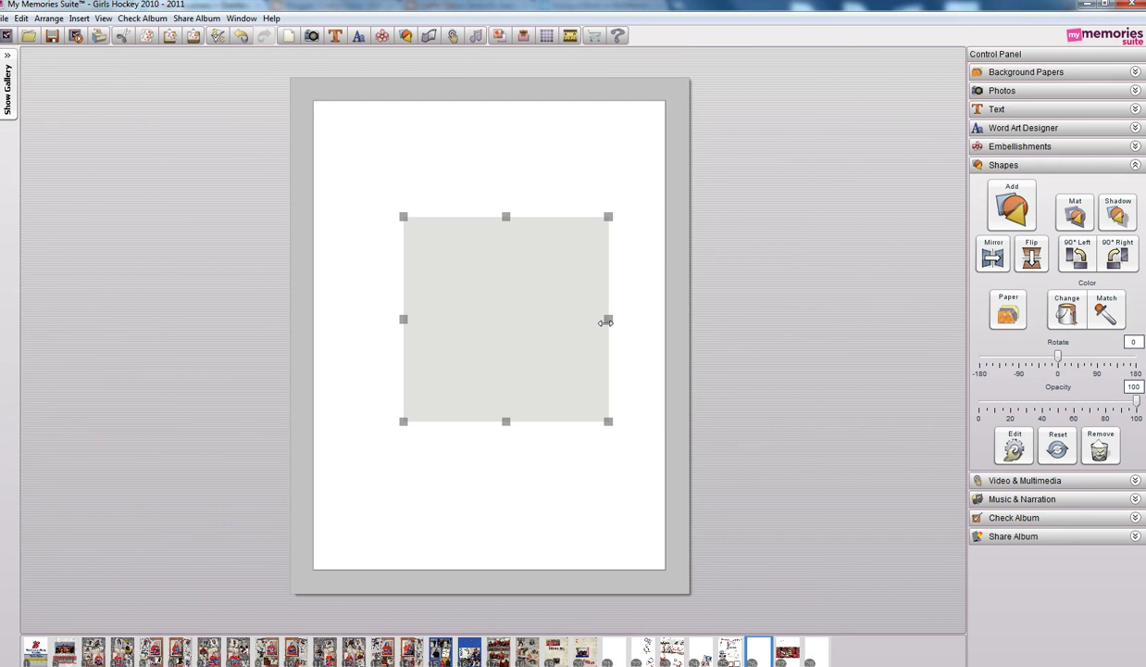
drag(609, 318, 721, 301)
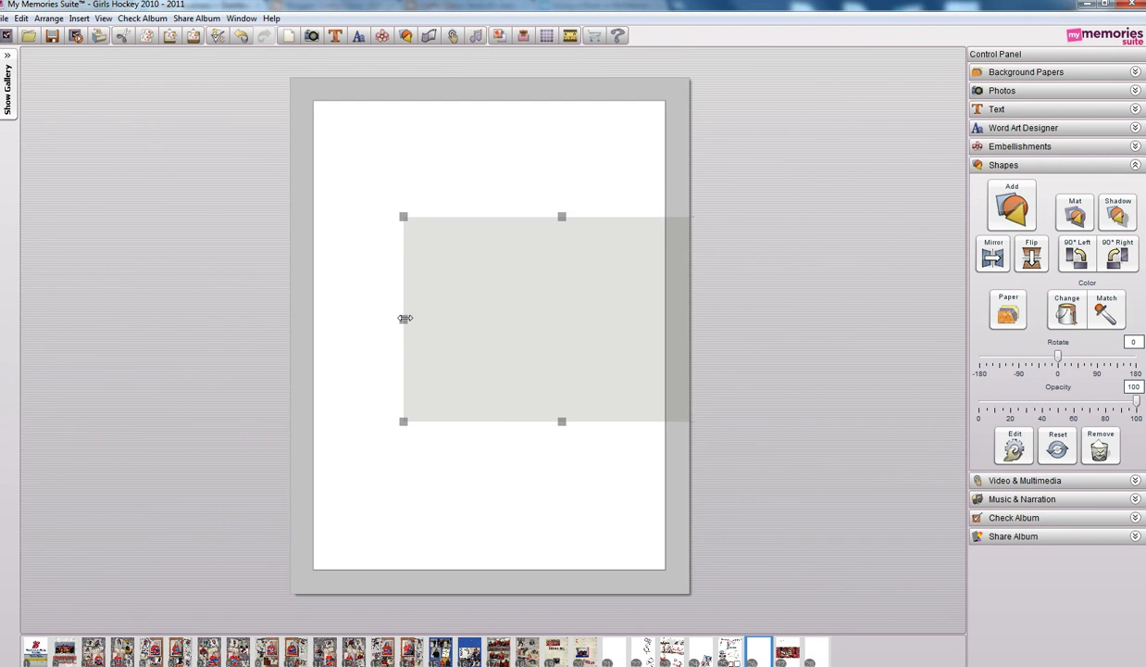
drag(404, 319, 218, 322)
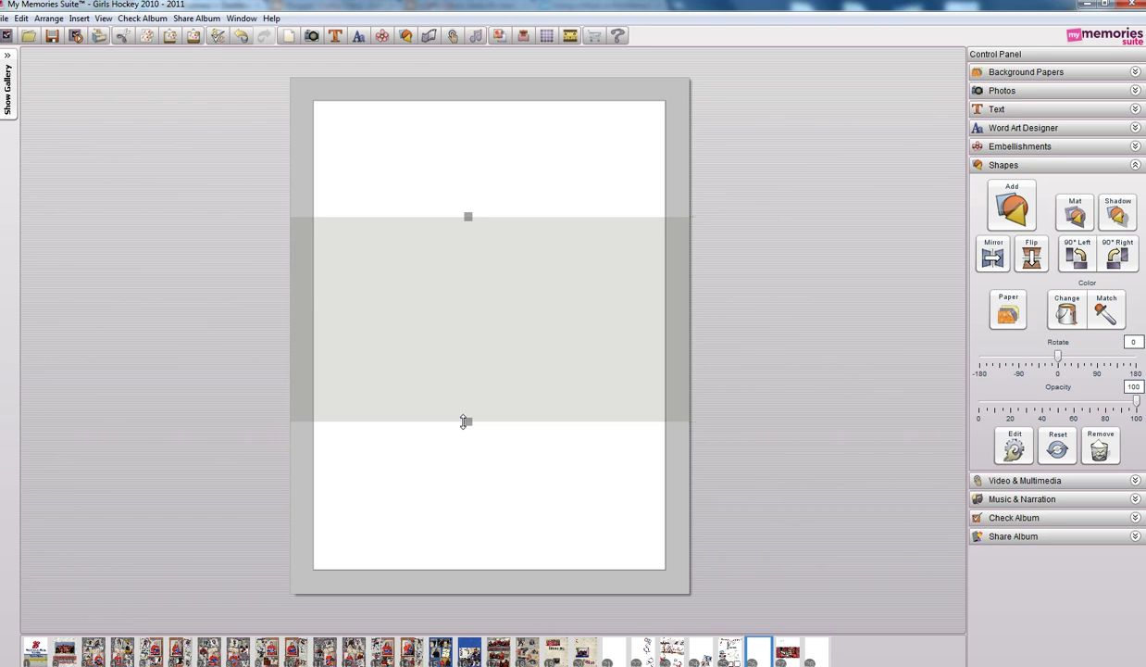
drag(467, 421, 471, 455)
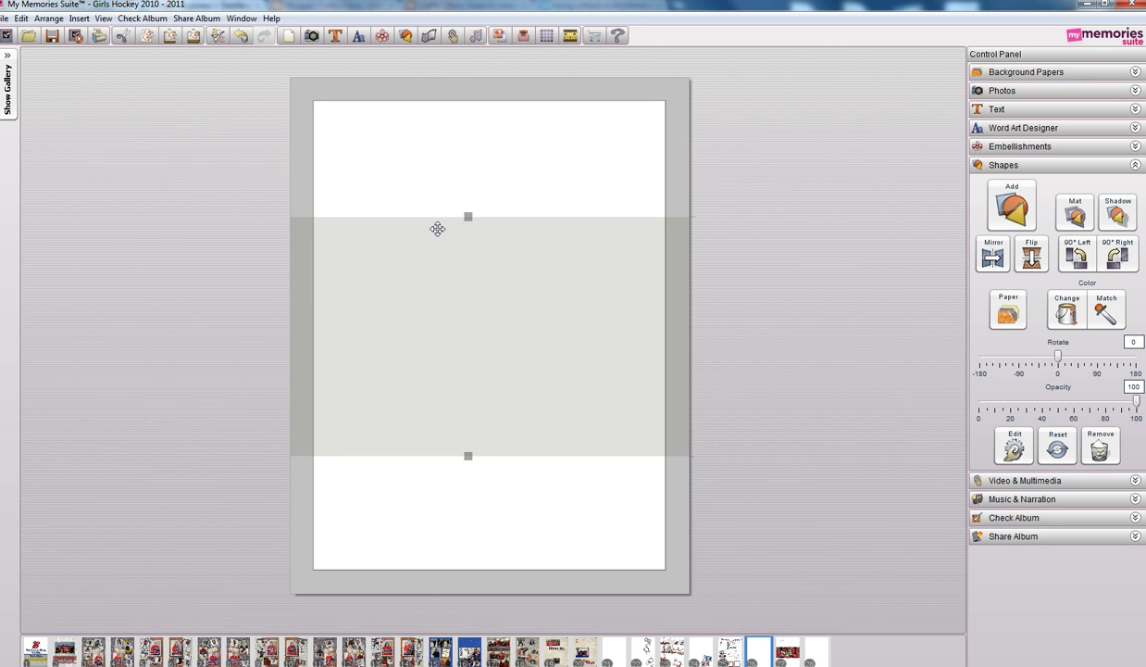
drag(435, 225, 452, 230)
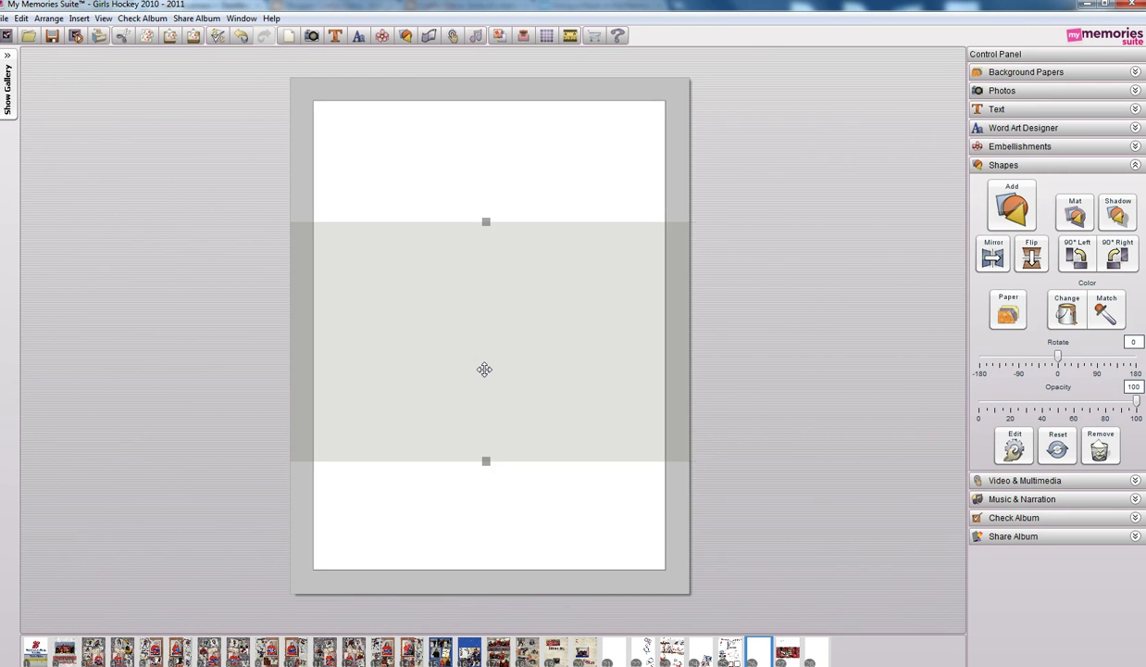
Open the shape's Paper fills, expand the Red collection and preview the first red papers
click(1009, 314)
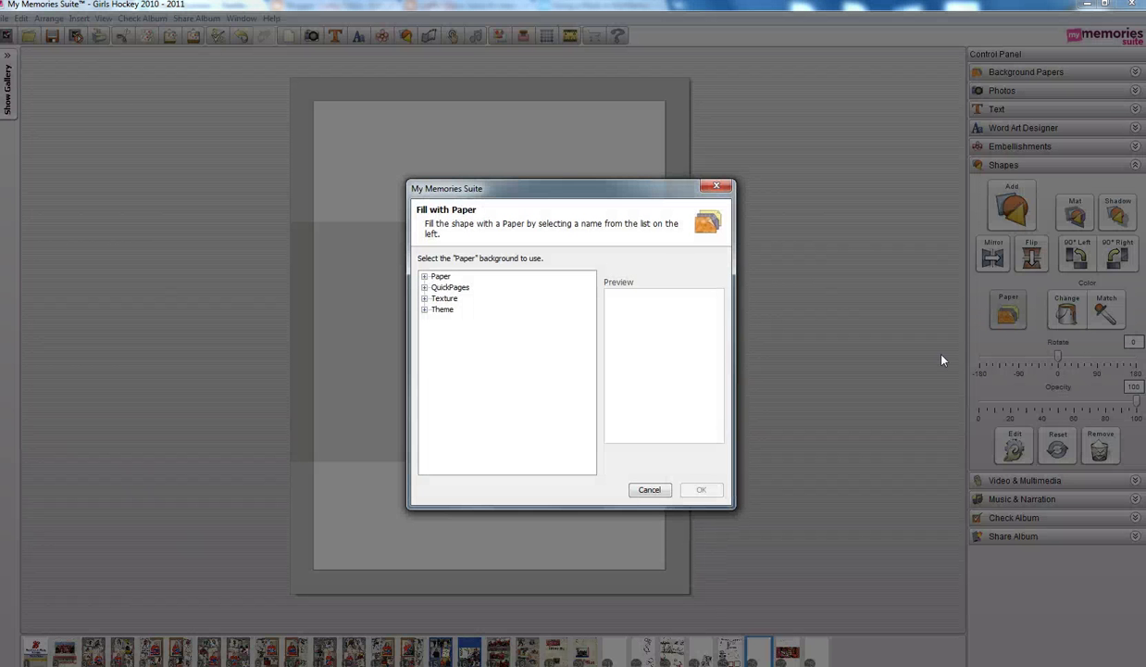
click(424, 276)
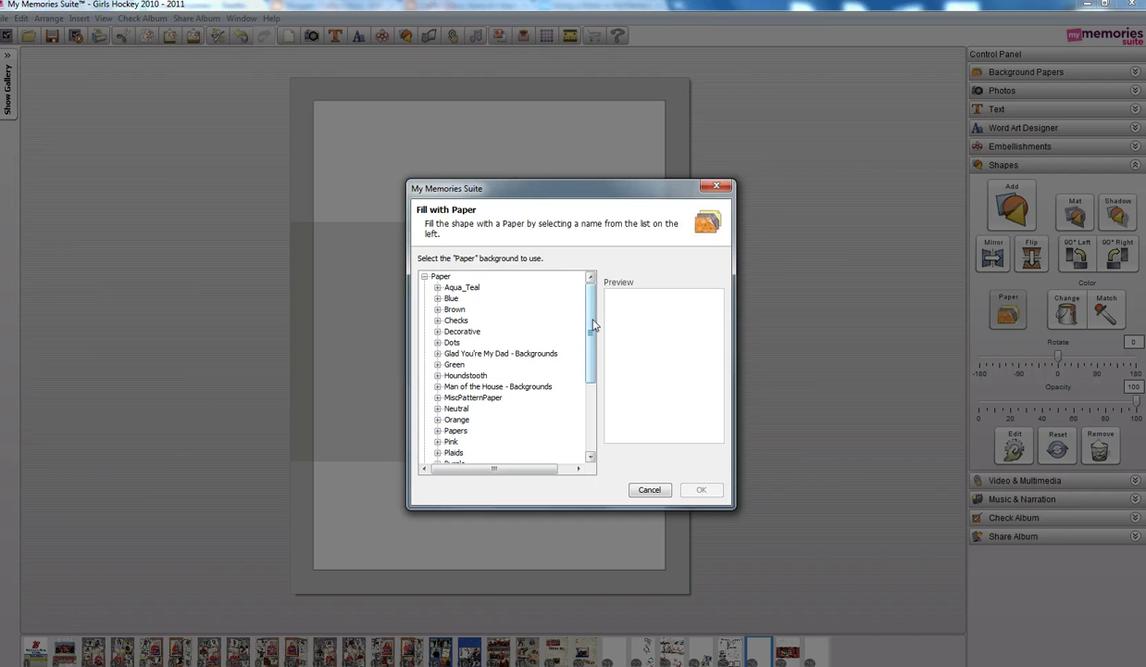
drag(594, 325, 569, 384)
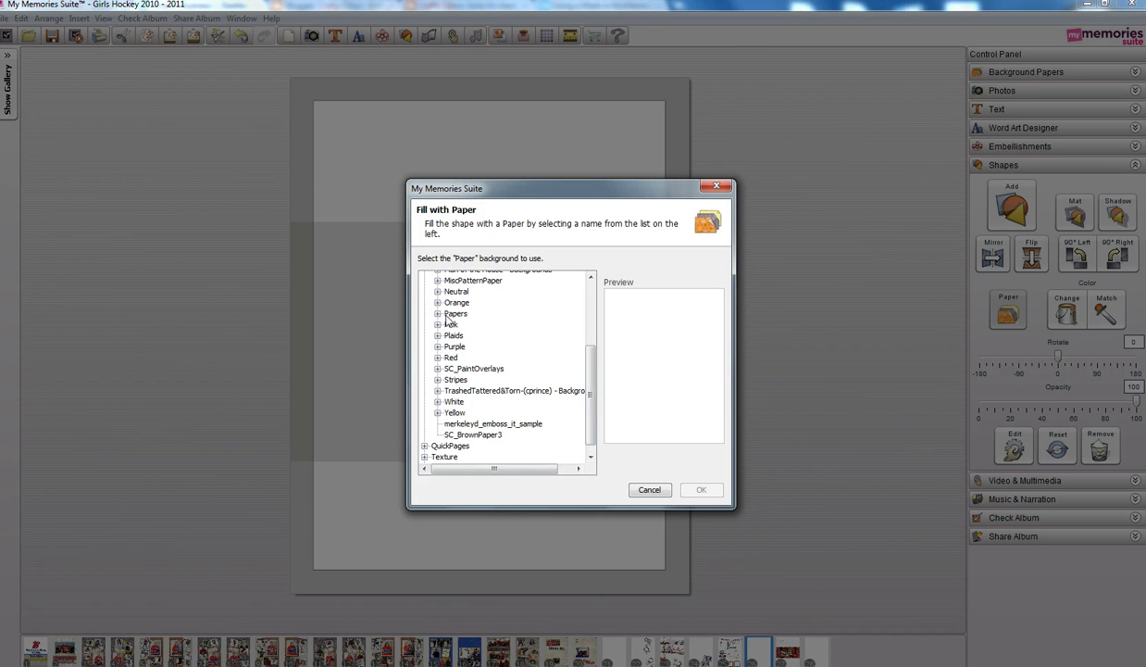
click(437, 358)
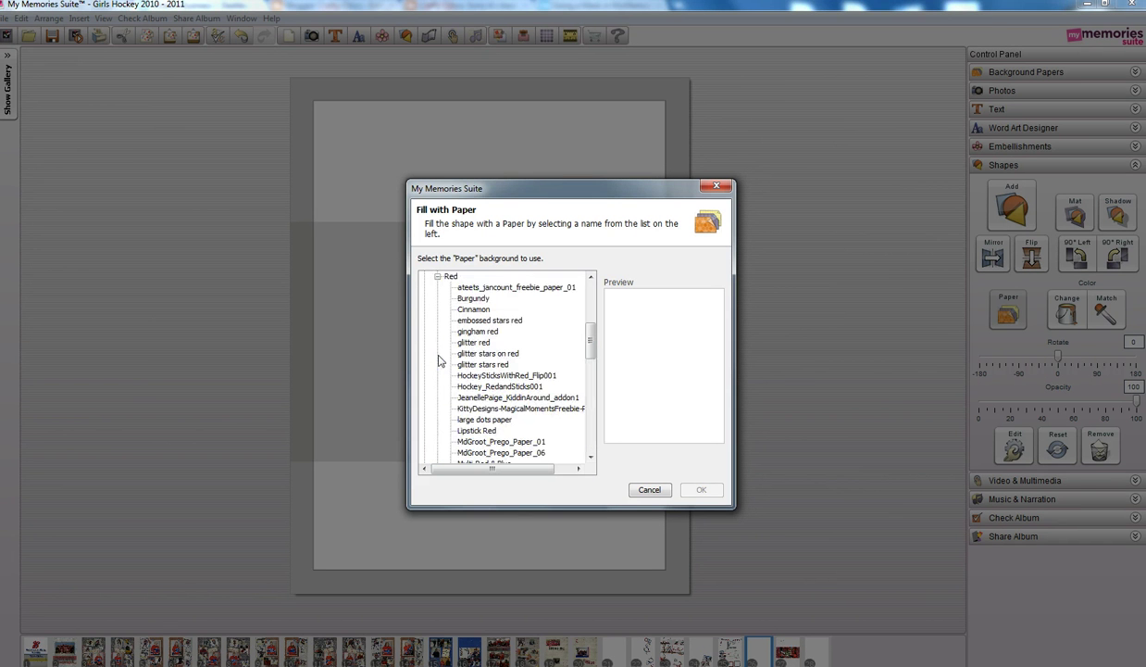
click(473, 397)
click(500, 441)
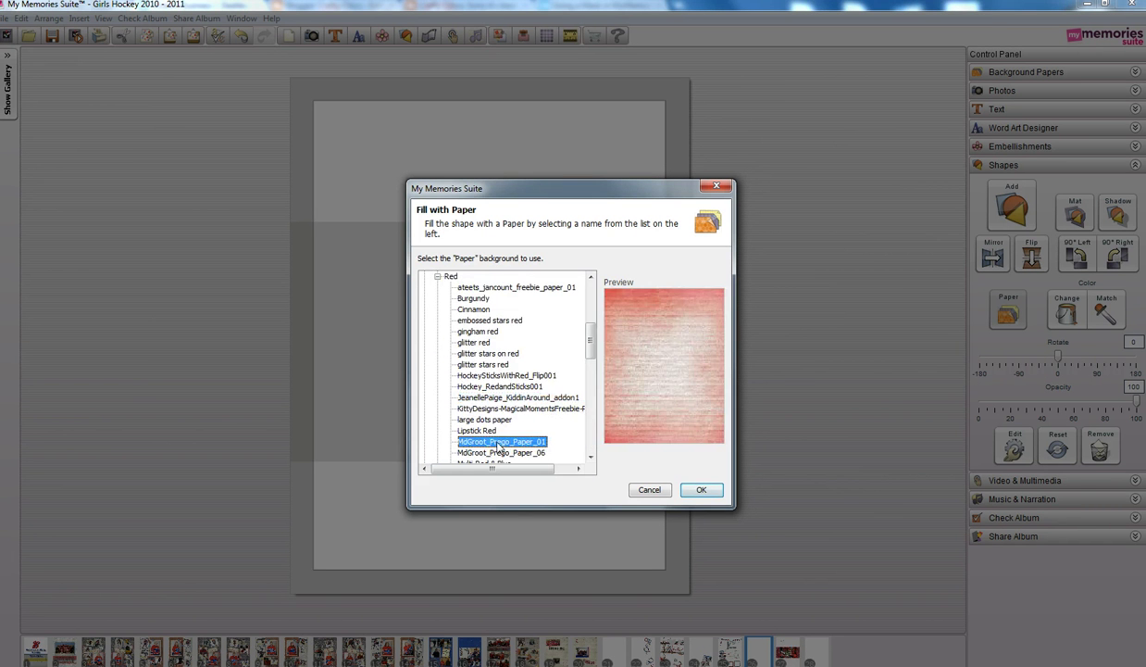
Compare more red papers and fill the band with Red Distressed Paper copy
scroll(498, 439, down, 2)
click(483, 386)
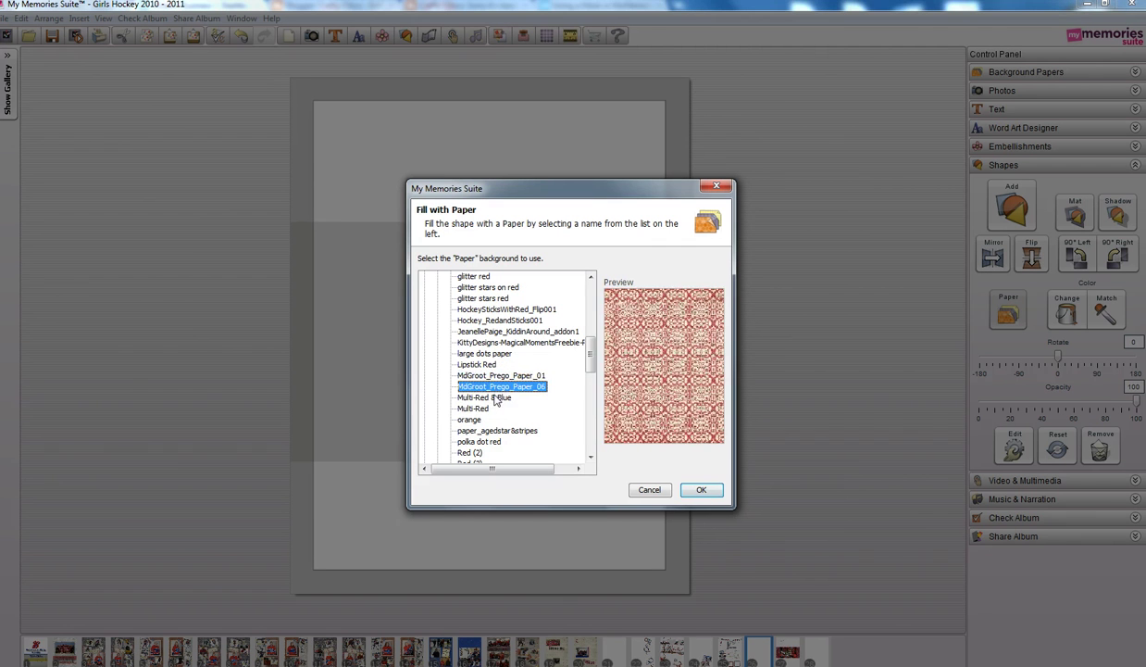
click(481, 398)
click(485, 409)
click(468, 419)
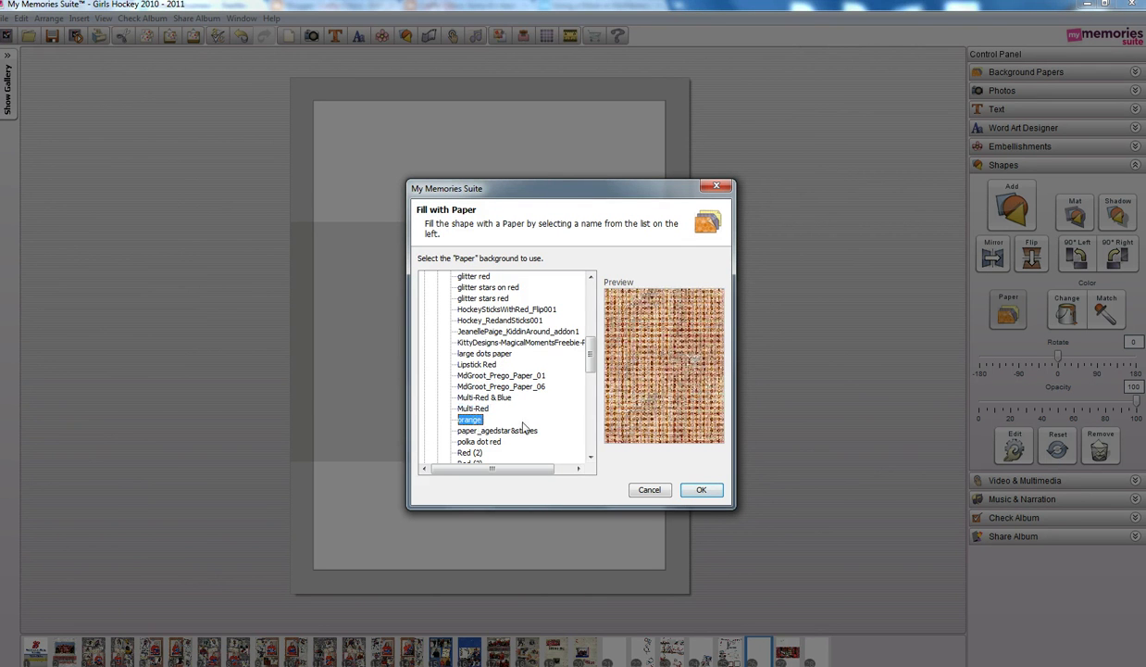
click(490, 430)
click(479, 441)
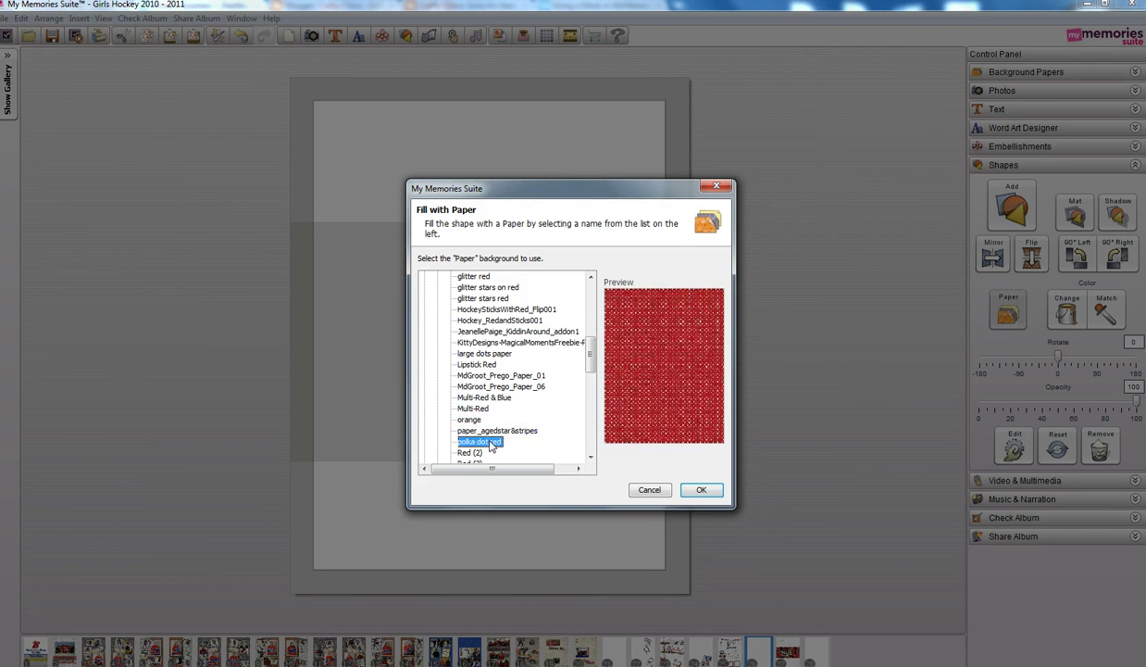
scroll(479, 441, down, 2)
click(474, 386)
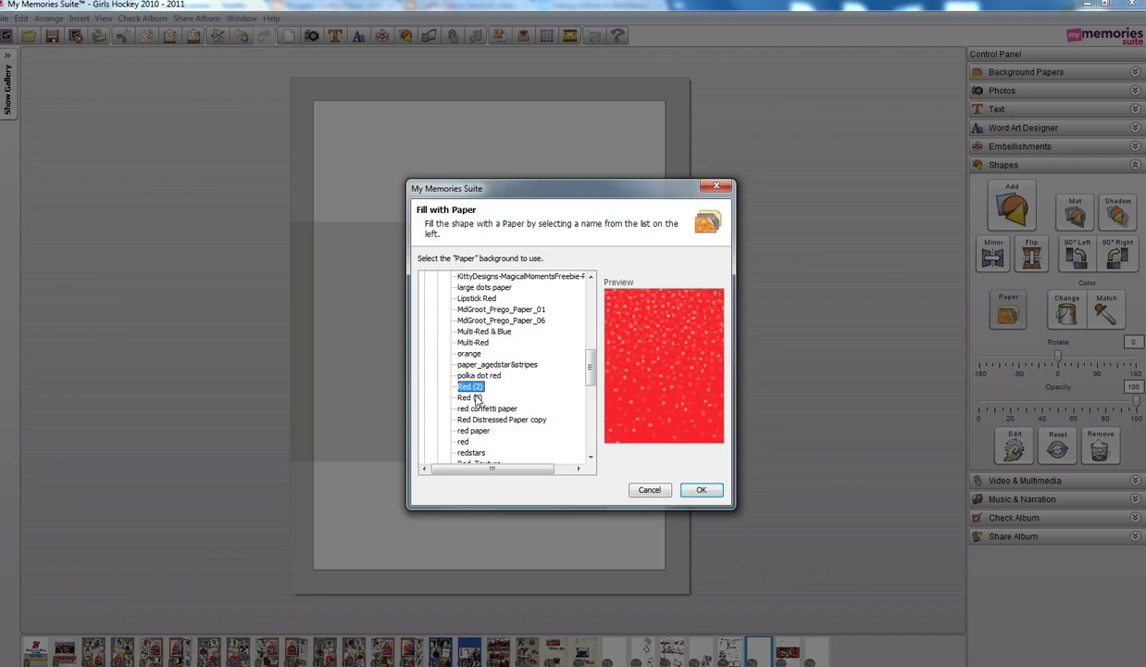
click(468, 397)
click(477, 409)
click(484, 421)
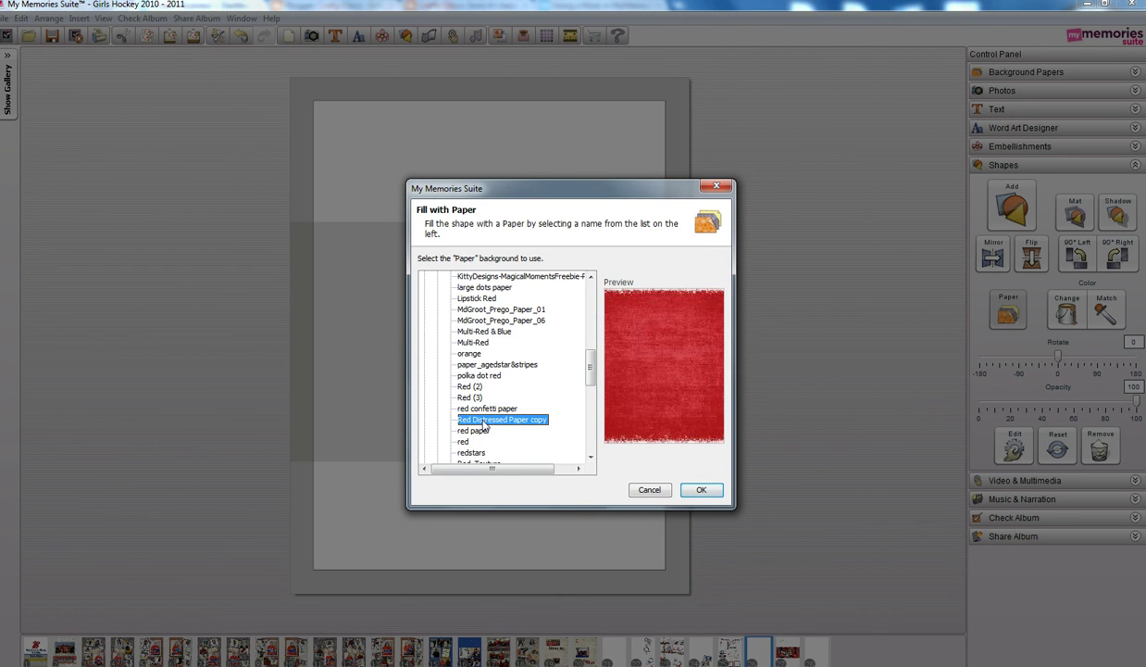
click(702, 489)
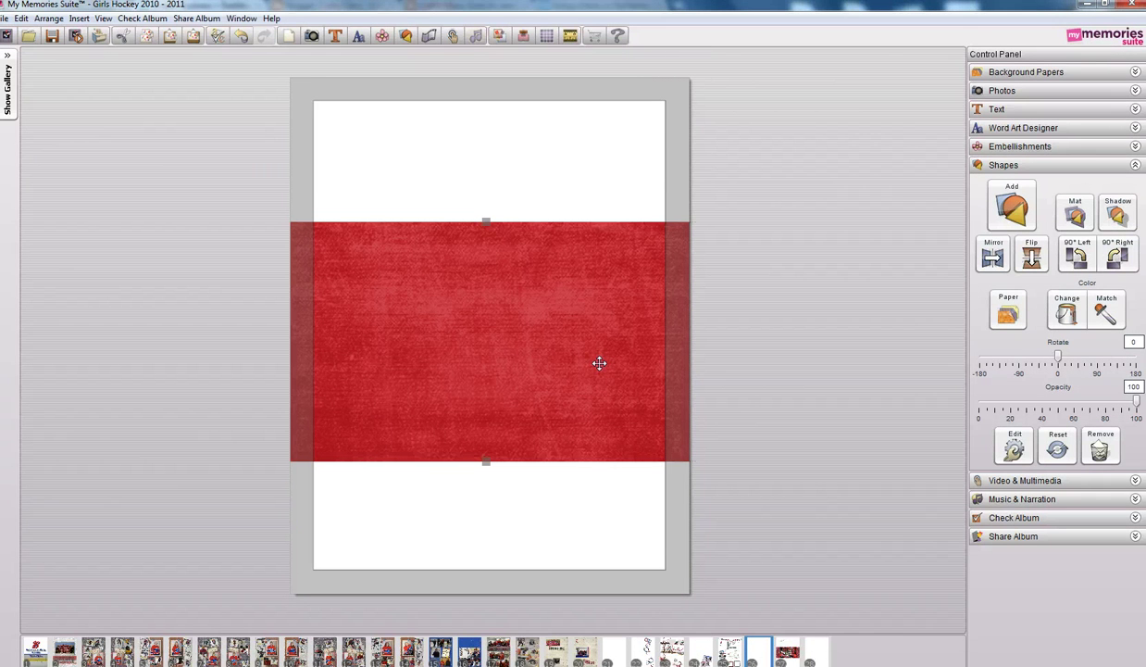
Deselect the red strip and open the Choose Embellishment dialog, moved to the upper right
click(498, 176)
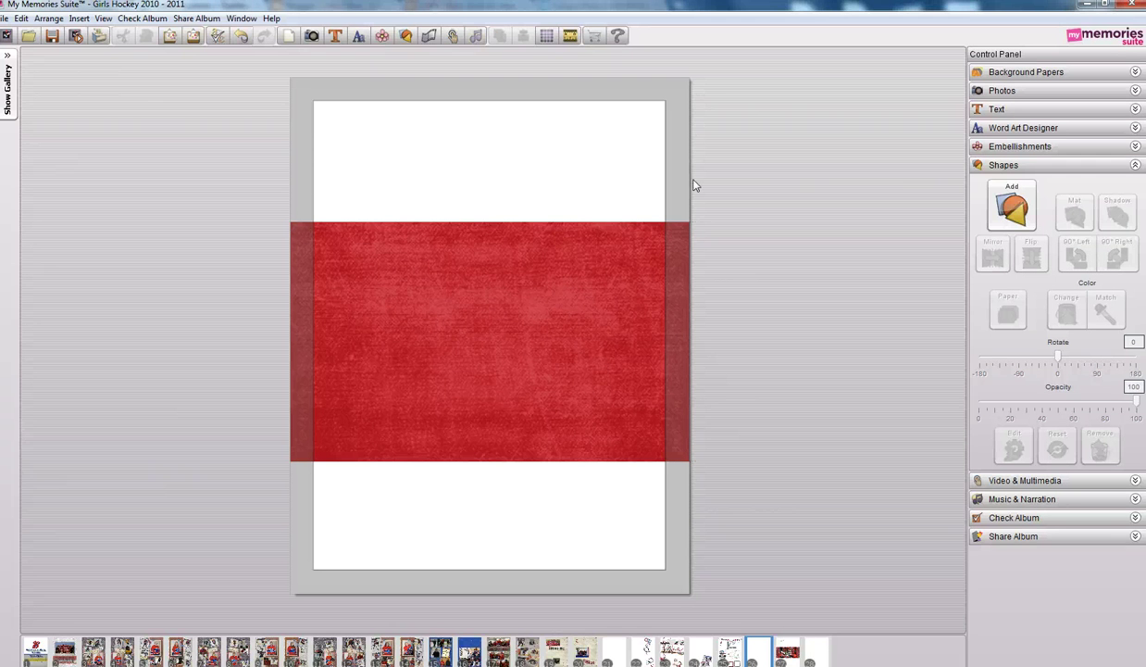
click(1005, 148)
click(1007, 197)
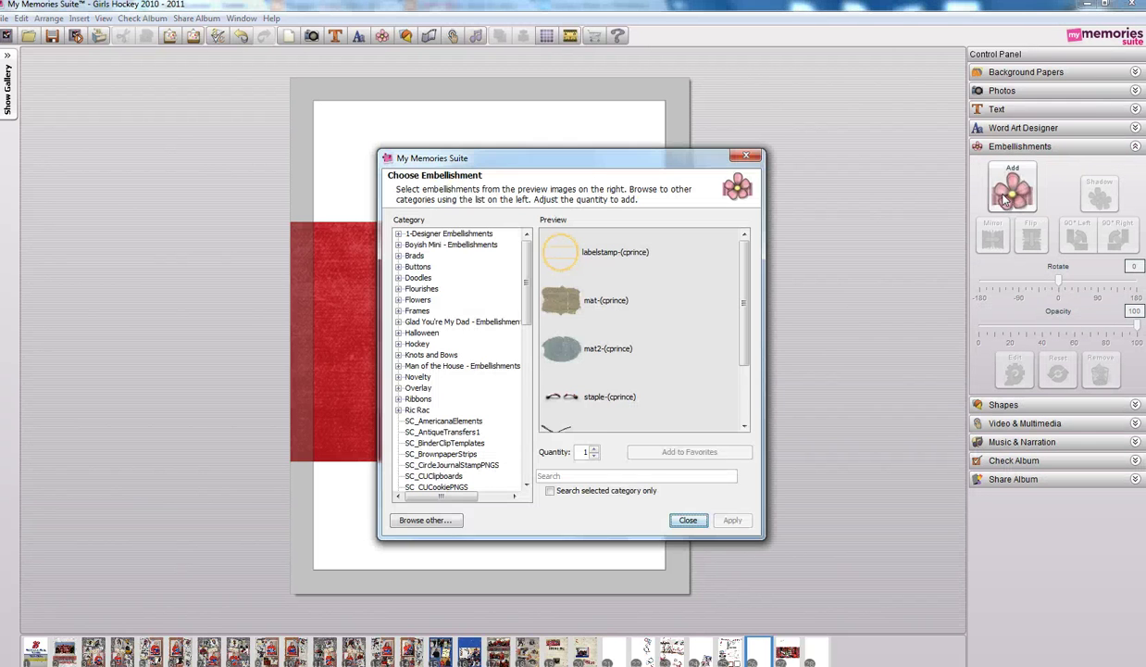
drag(586, 163, 747, 87)
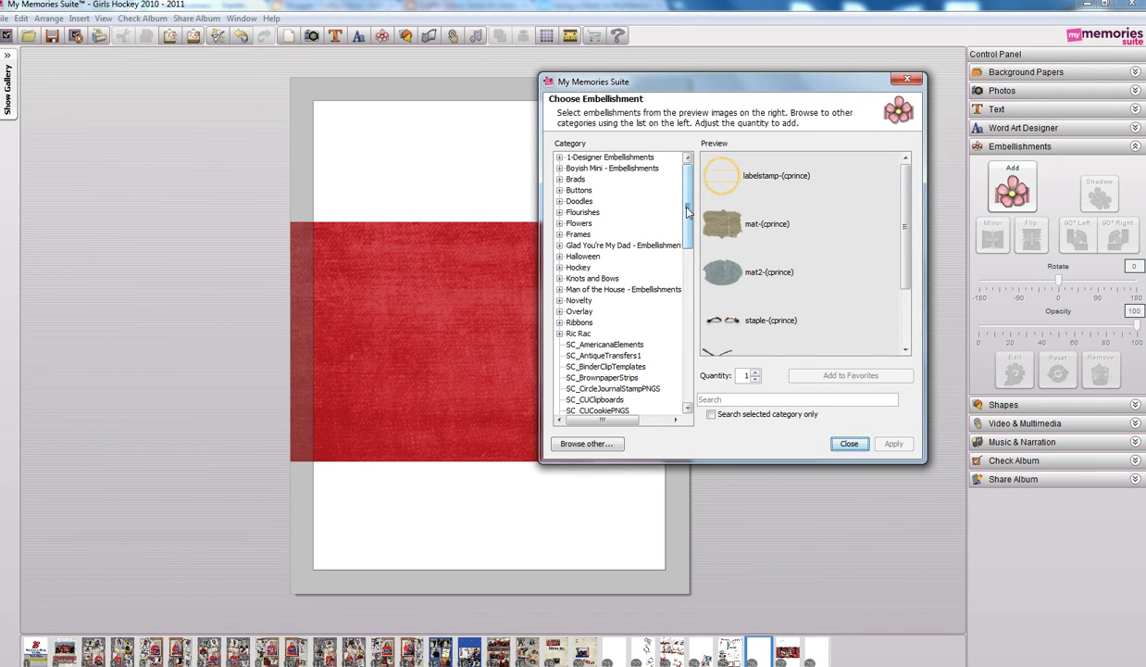
Browse to the Hockey2011_2012 folder and add HockeyCircle.png to the page
click(587, 444)
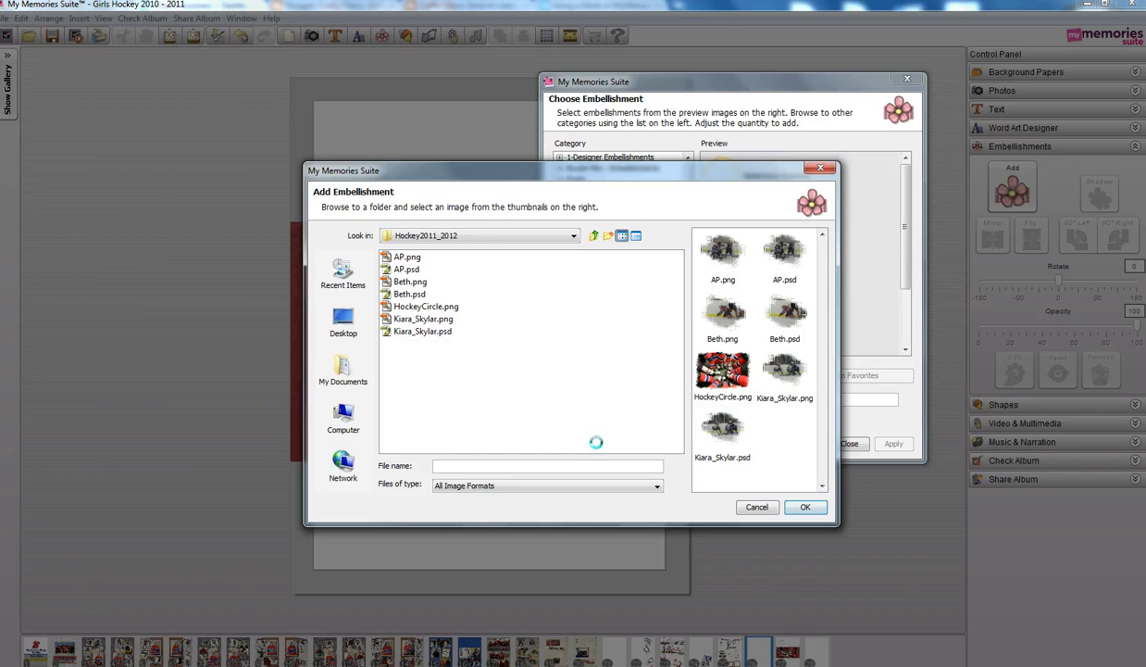
click(502, 238)
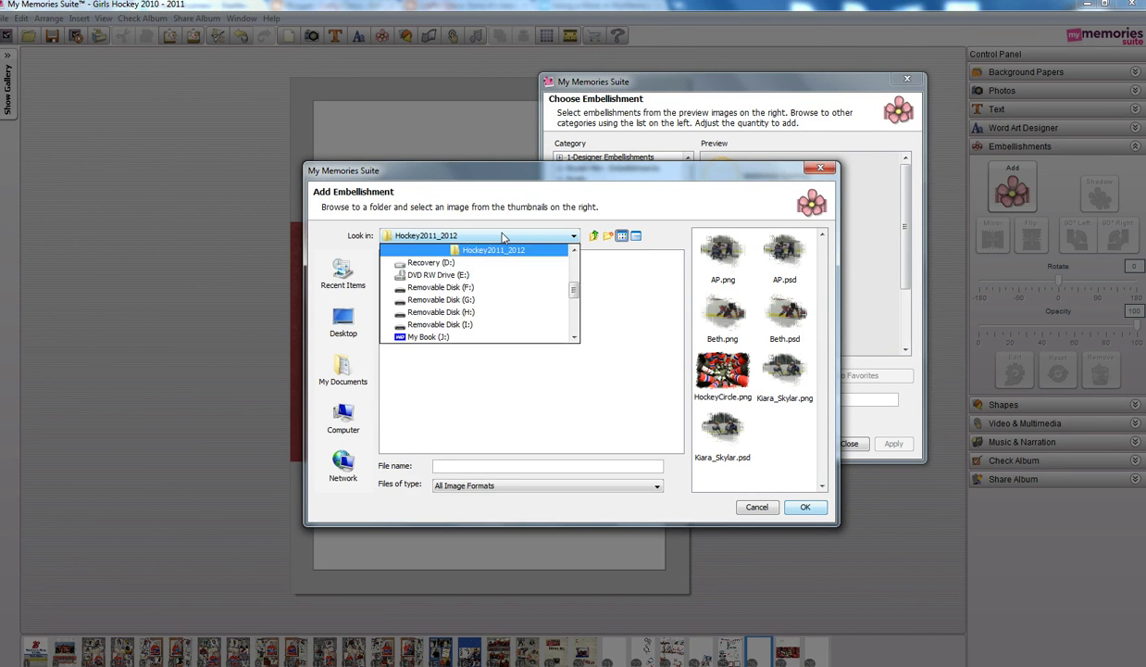
click(575, 252)
click(575, 252)
click(575, 252)
click(575, 251)
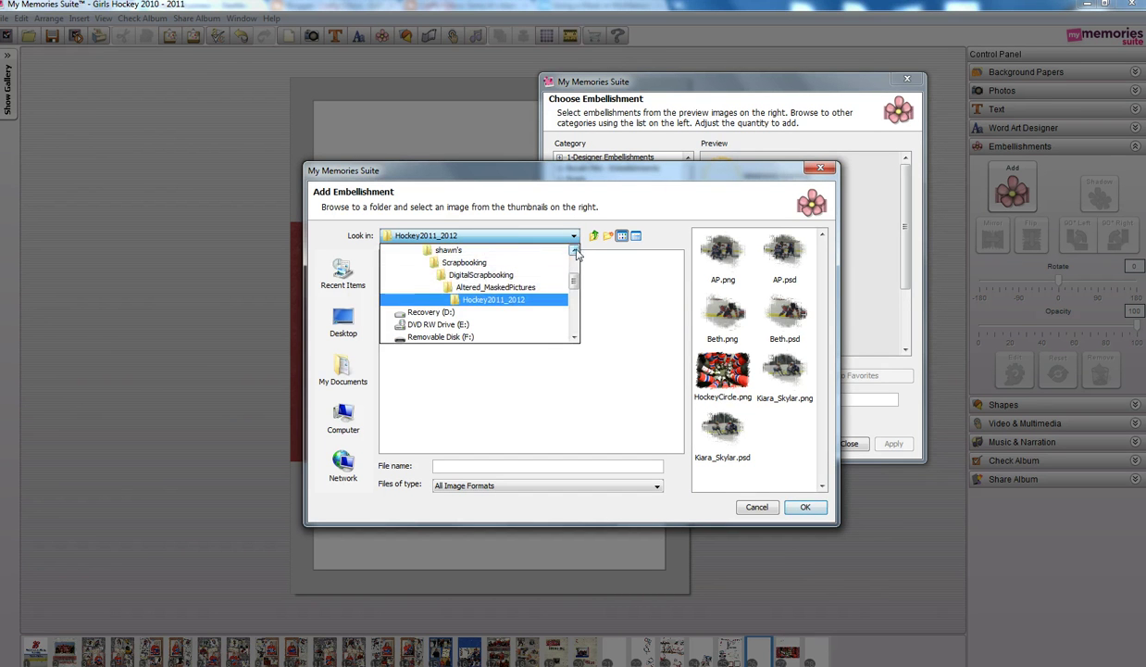
click(511, 300)
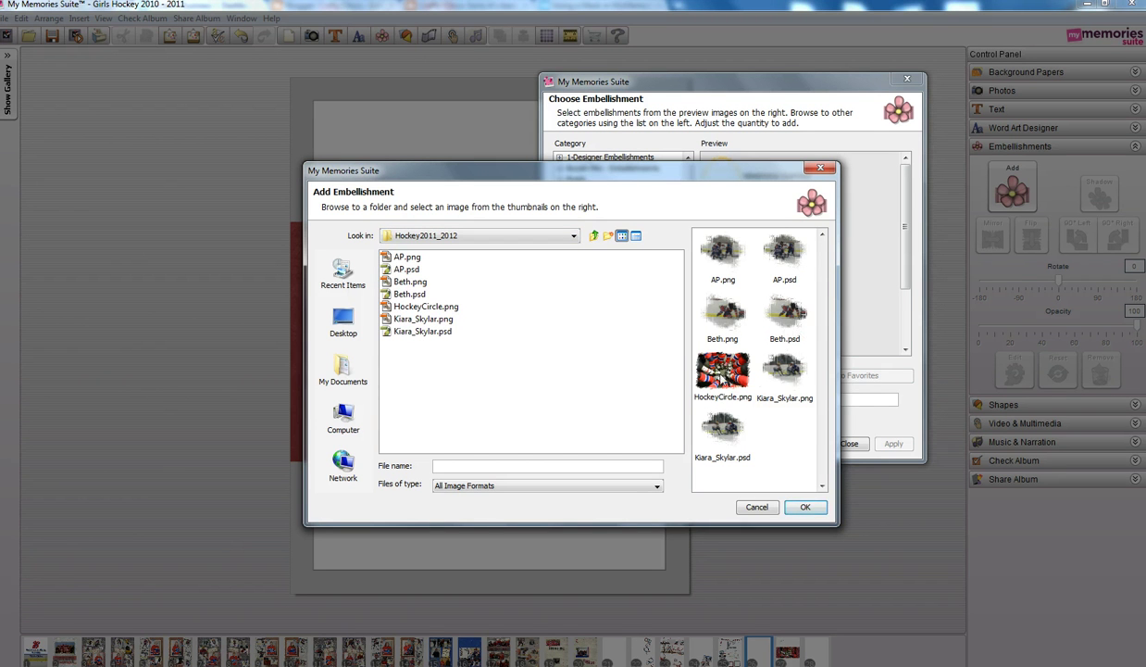
click(723, 373)
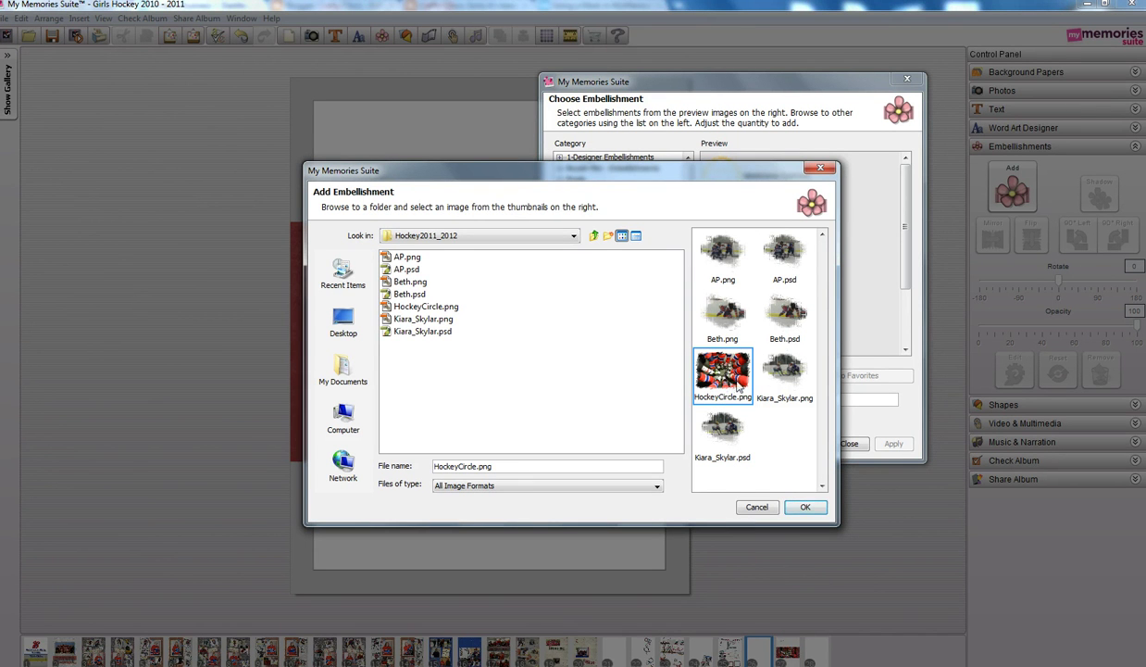
click(415, 311)
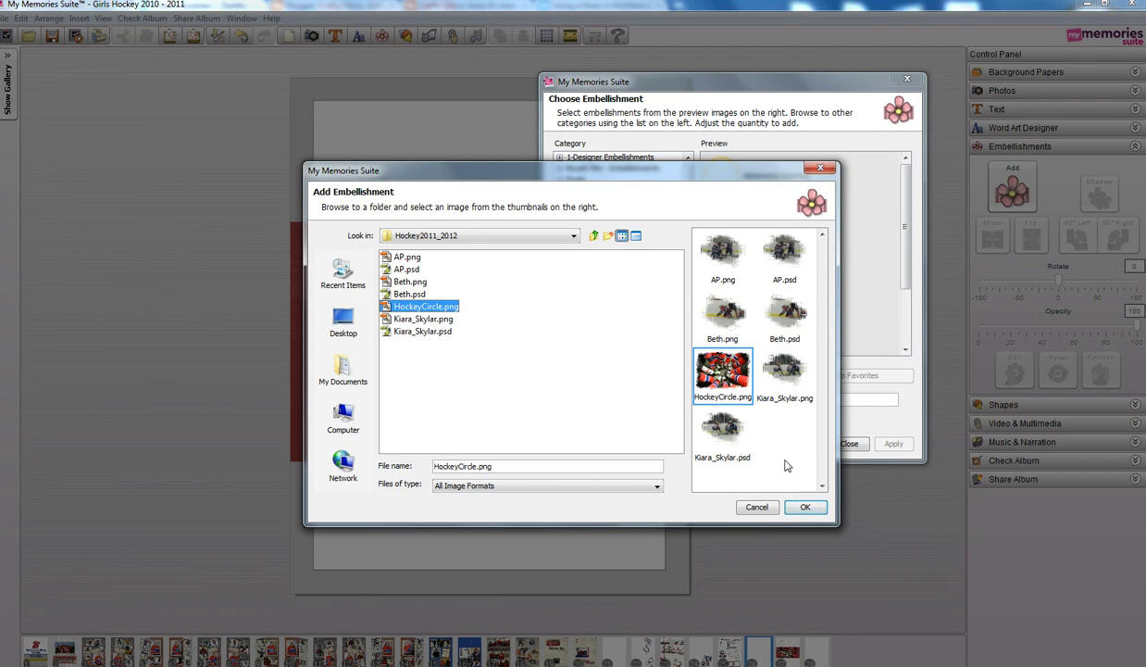
click(806, 508)
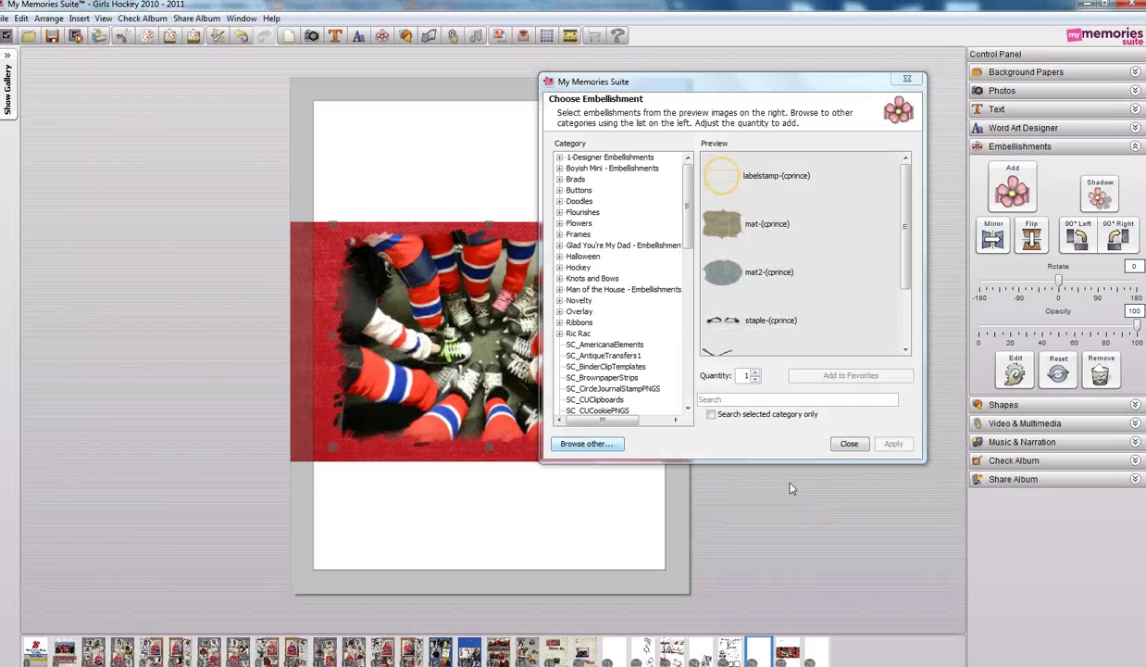
Close the embellishment chooser and drag the hockey photo onto the red strip
click(847, 444)
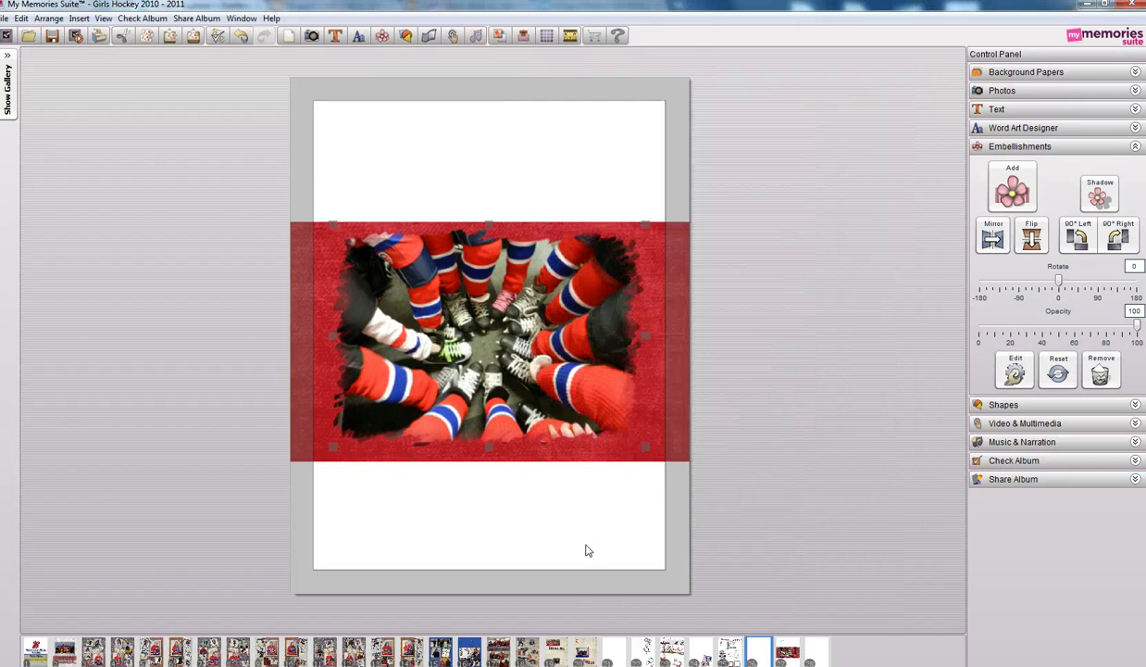
click(586, 551)
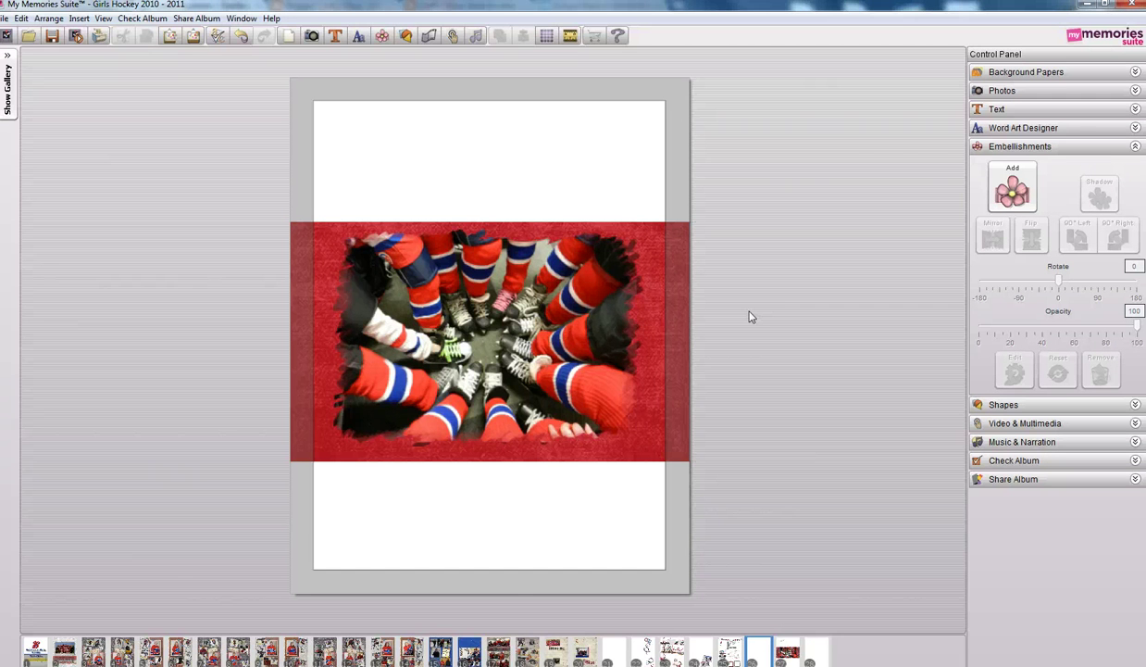
click(589, 362)
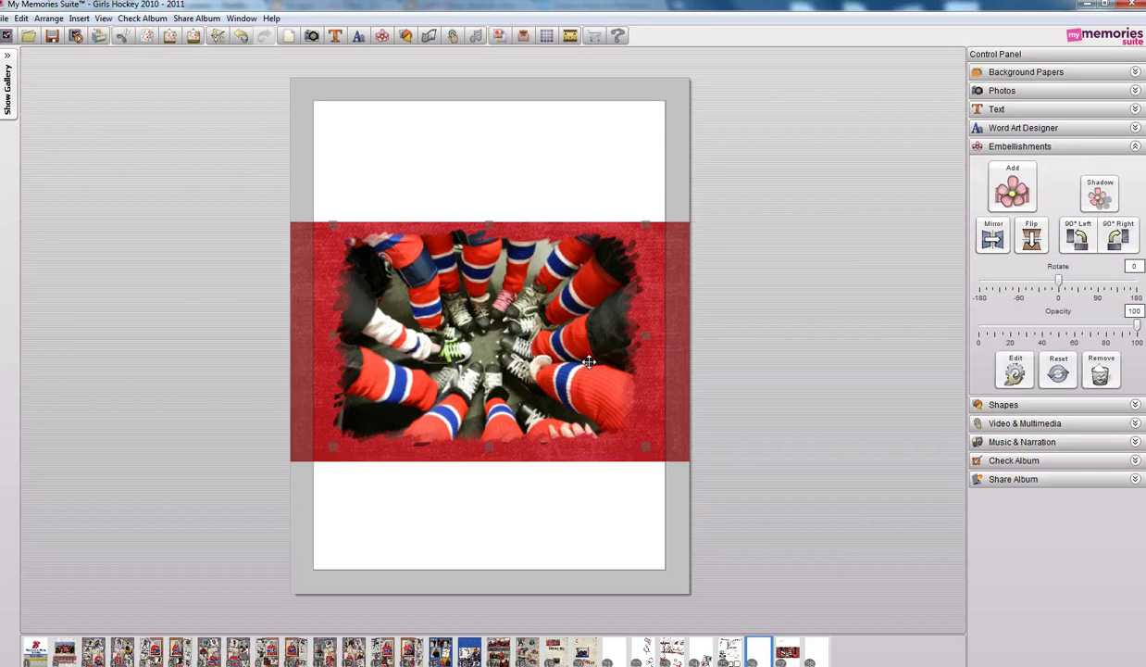
drag(588, 362, 589, 260)
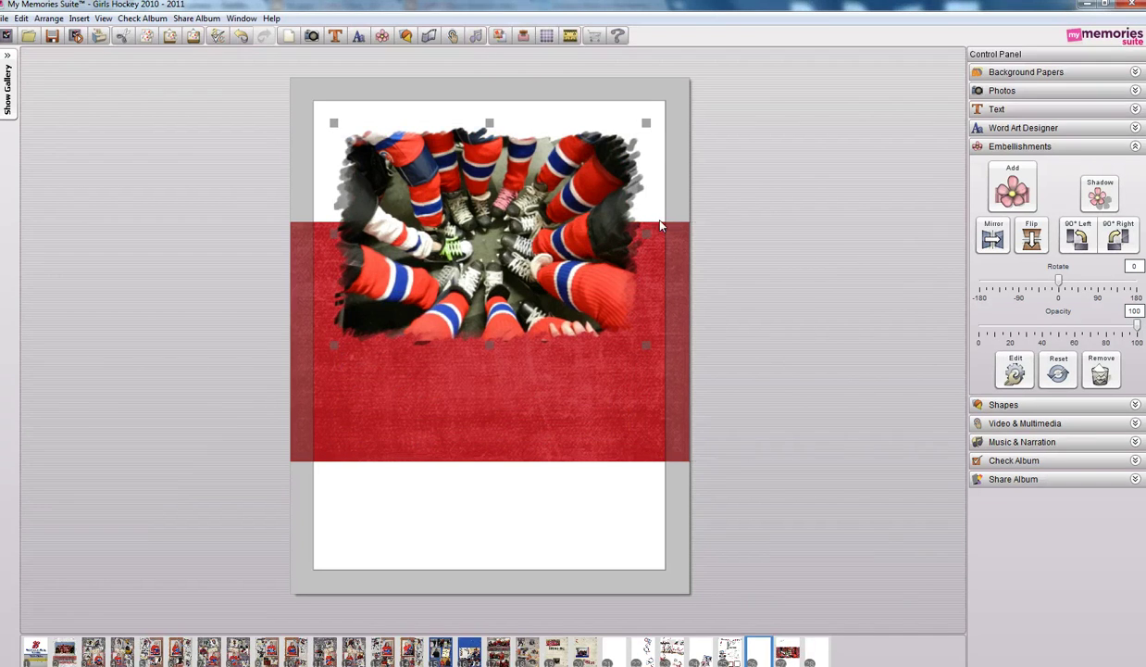
drag(532, 254, 535, 345)
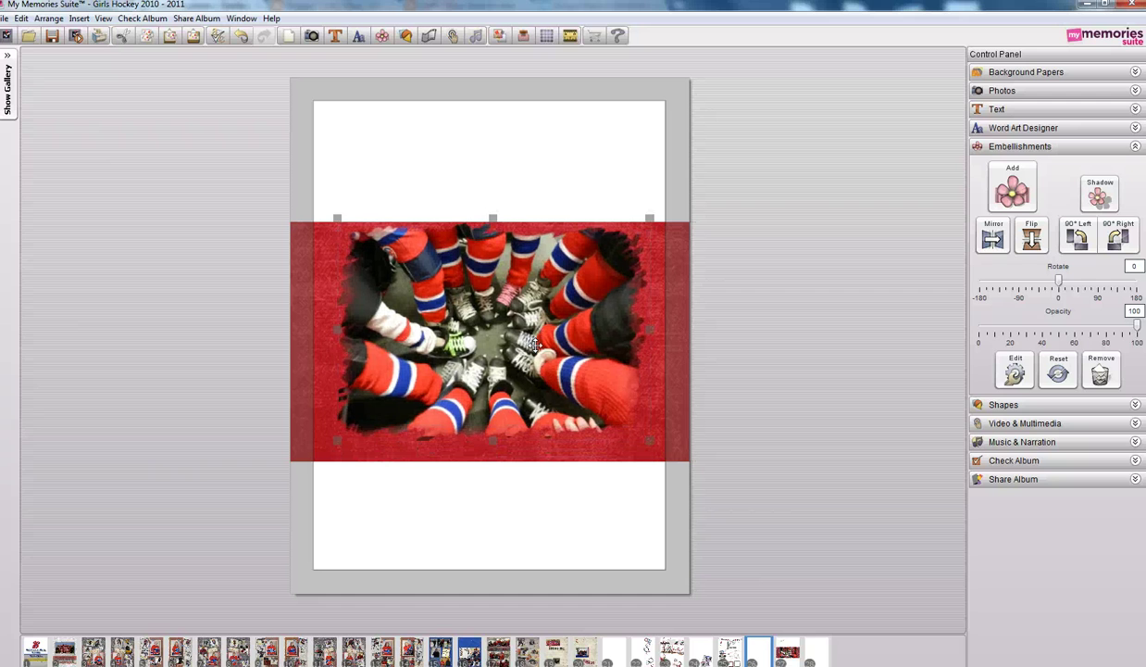
Nudge the hockey photo slightly down to centre it on the strip, then deselect it
click(557, 514)
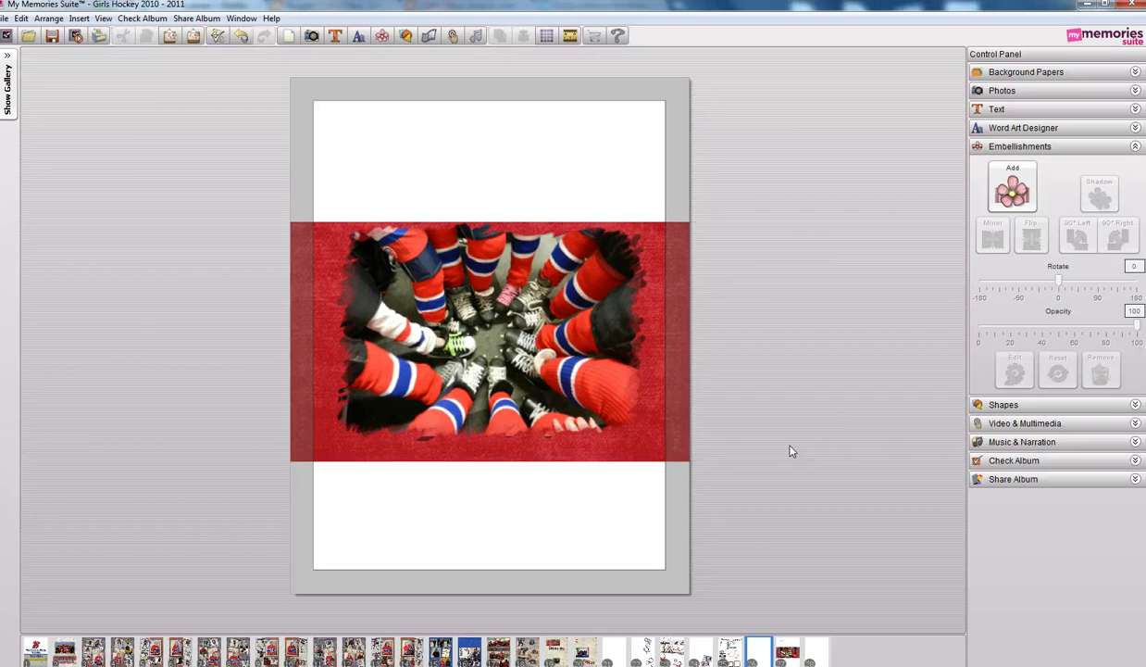
click(536, 322)
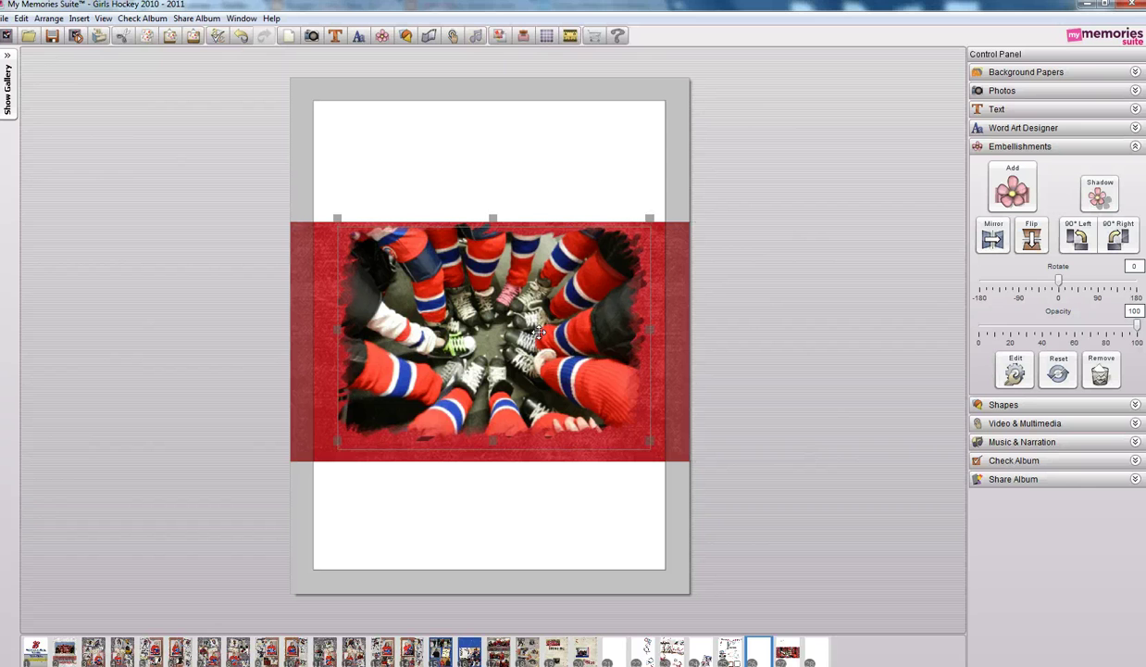
drag(537, 322, 539, 331)
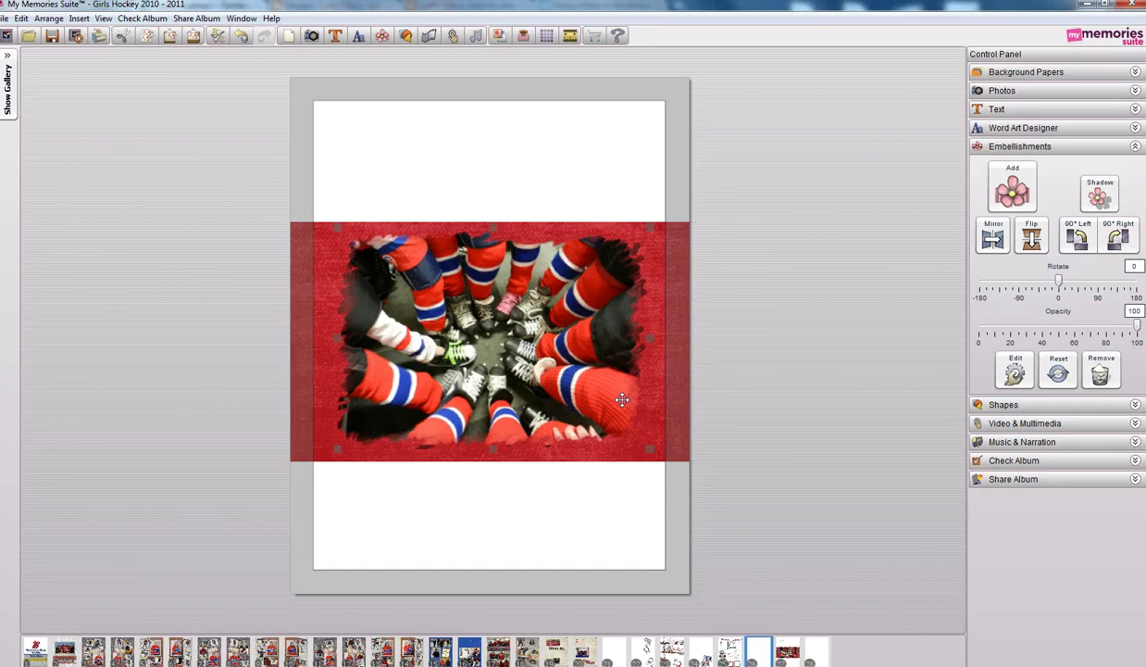
click(645, 519)
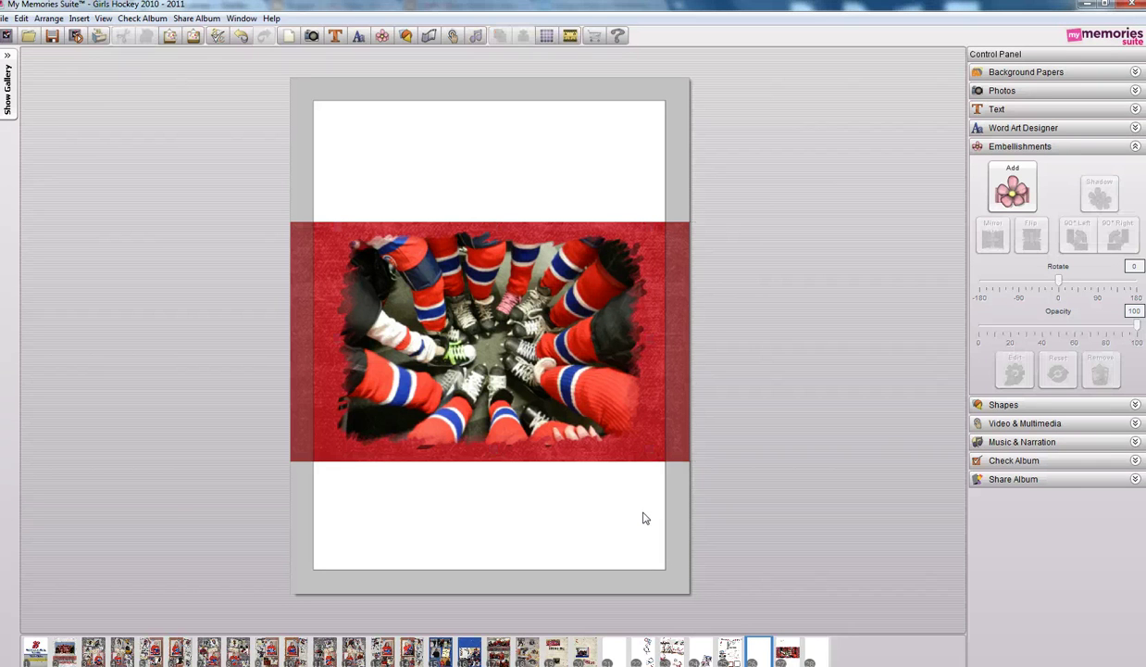